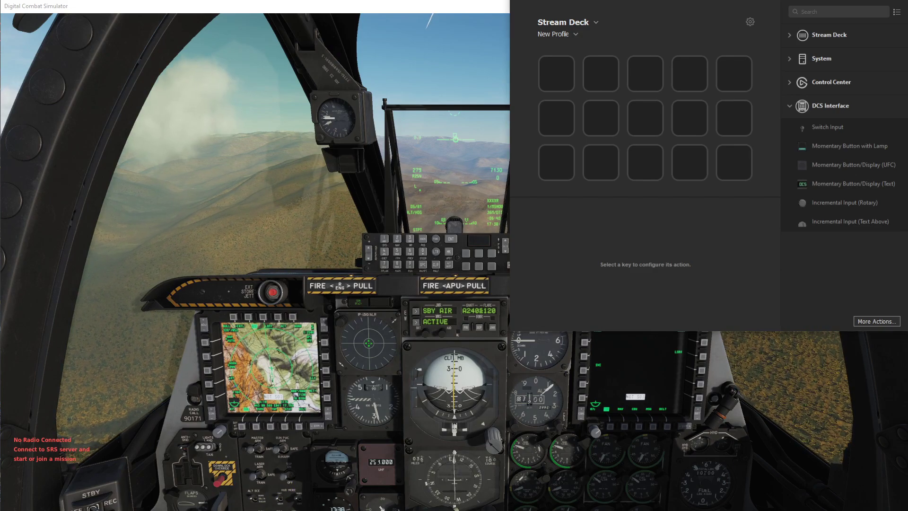
- Add a Switch Input key to the second top-row key and title it MASTER ARM
{"action": "left_click_drag", "start_coordinate": [827, 128], "coordinate": [613, 82]}
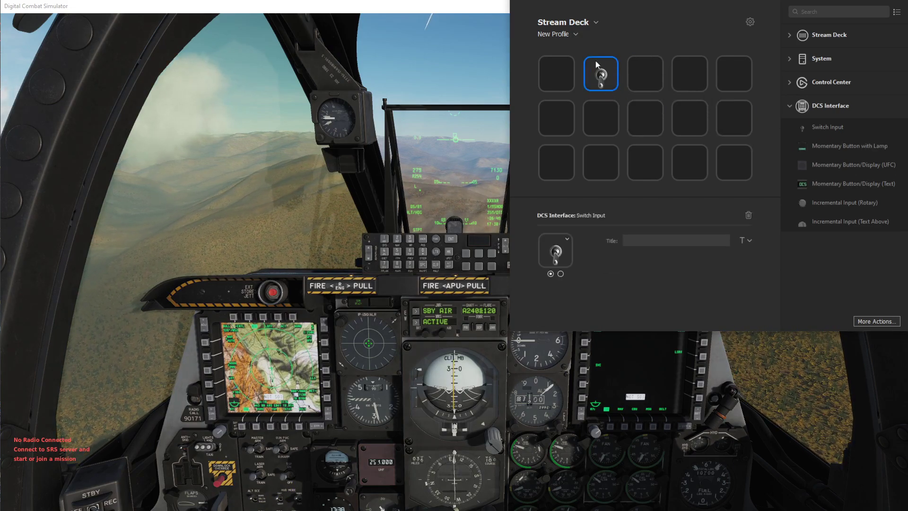
{"action": "left_click", "coordinate": [650, 240]}
{"action": "type", "text": "MASTER ARM"}
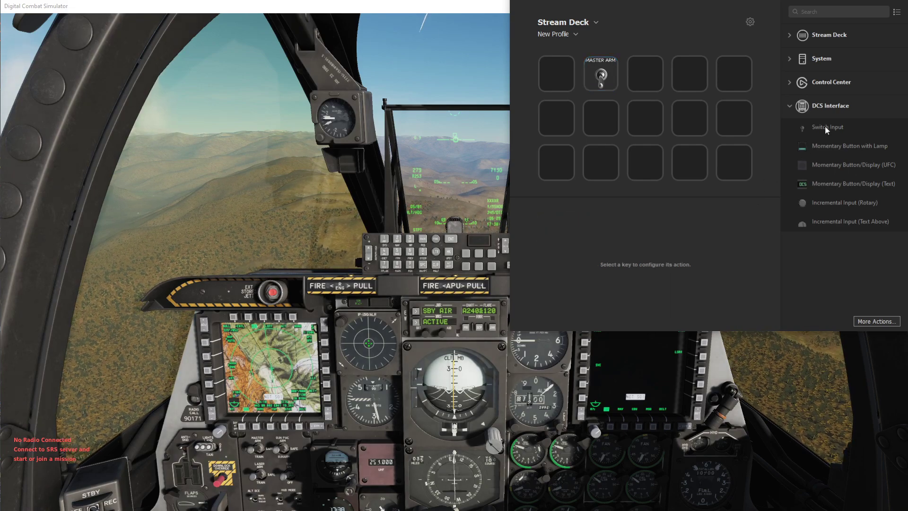
- Add another Switch Input key to the bottom row's third key titled DAY/NIGHT
{"action": "left_click_drag", "start_coordinate": [825, 125], "coordinate": [644, 162]}
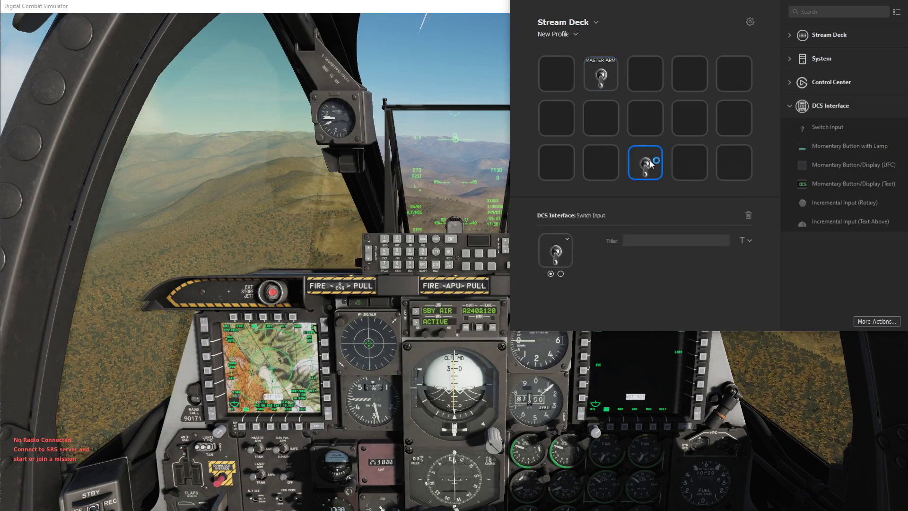
{"action": "left_click", "coordinate": [648, 240]}
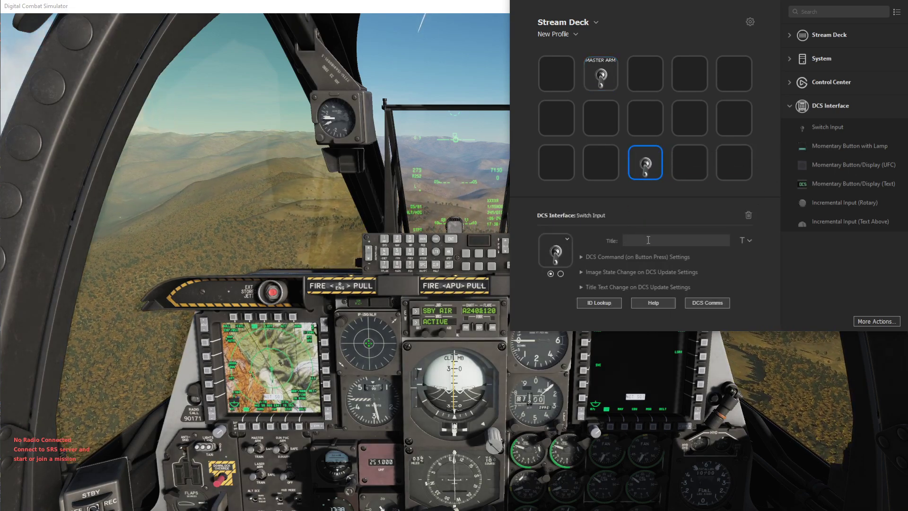
{"action": "type", "text": "DAY/NIGHT"}
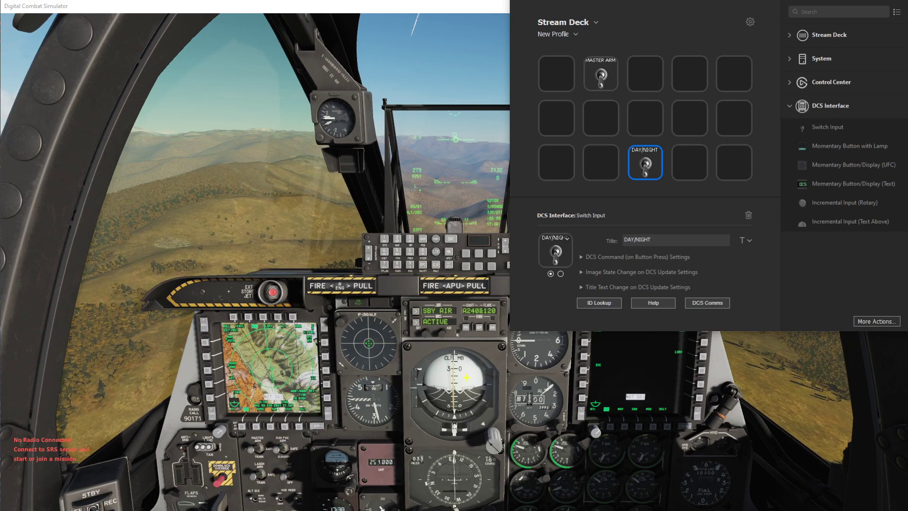
{"action": "left_click", "coordinate": [581, 257]}
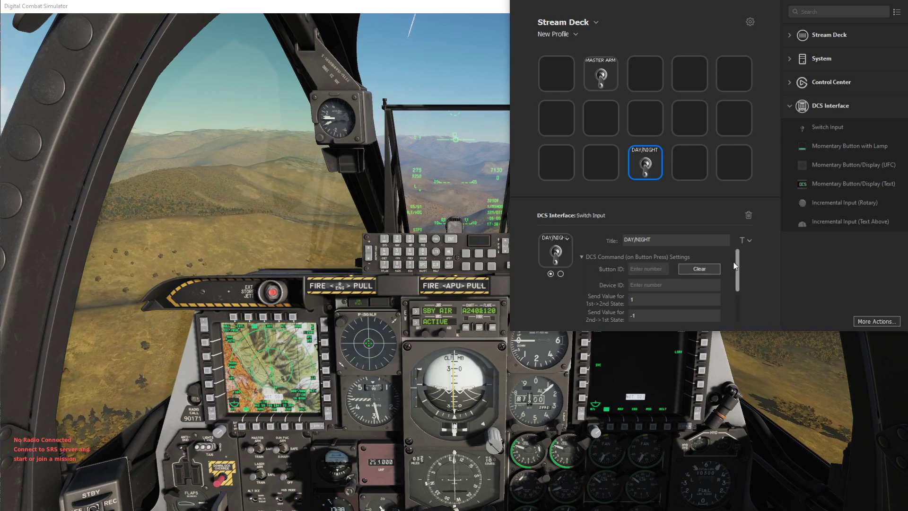
{"action": "left_click_drag", "start_coordinate": [737, 266], "coordinate": [659, 268]}
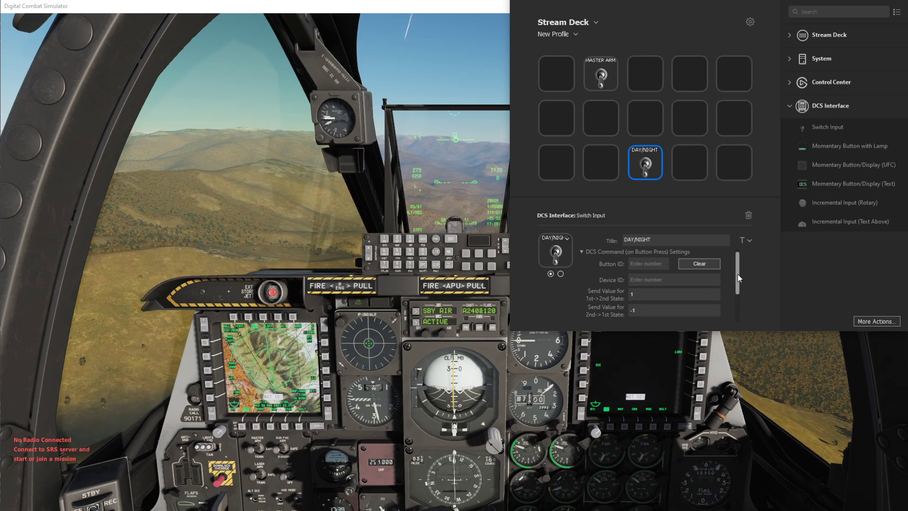
{"action": "left_click_drag", "start_coordinate": [738, 278], "coordinate": [704, 282]}
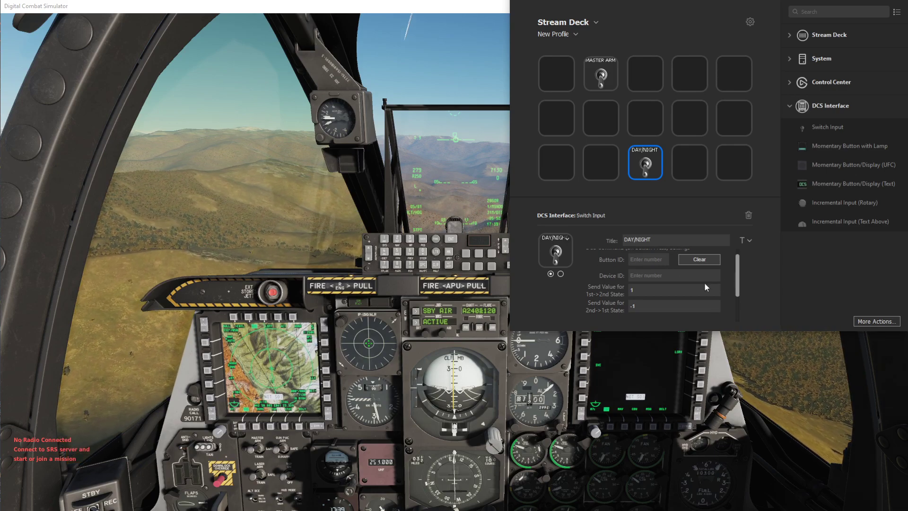
{"action": "left_click", "coordinate": [561, 274]}
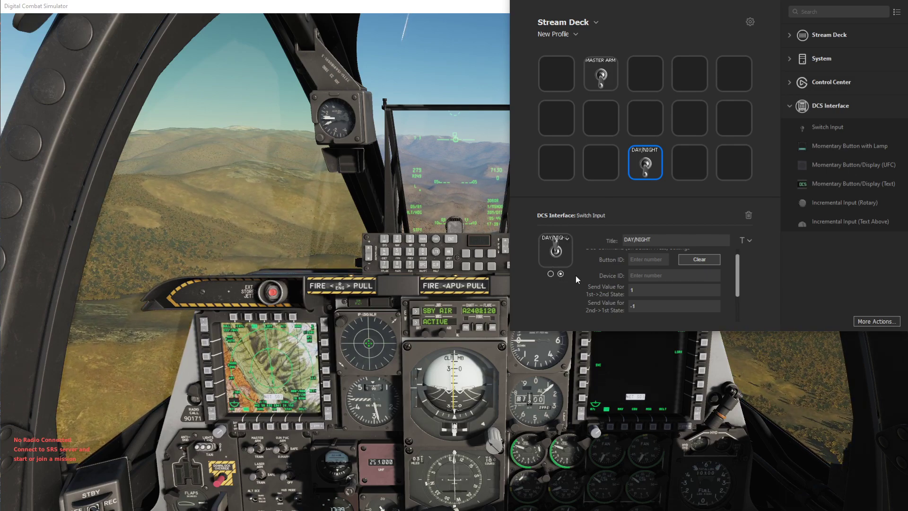
{"action": "left_click", "coordinate": [550, 274]}
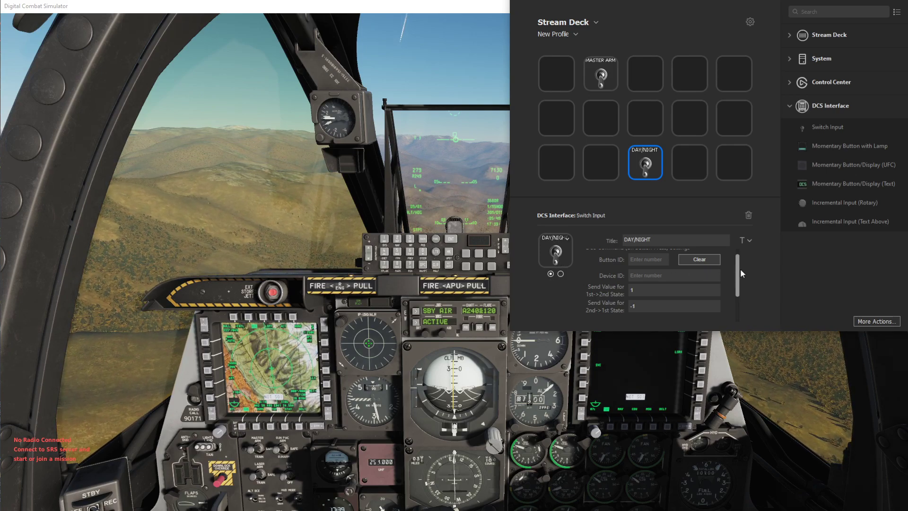
{"action": "scroll", "coordinate": [739, 269], "scroll_direction": "up", "scroll_amount": 1}
{"action": "left_click", "coordinate": [585, 255]}
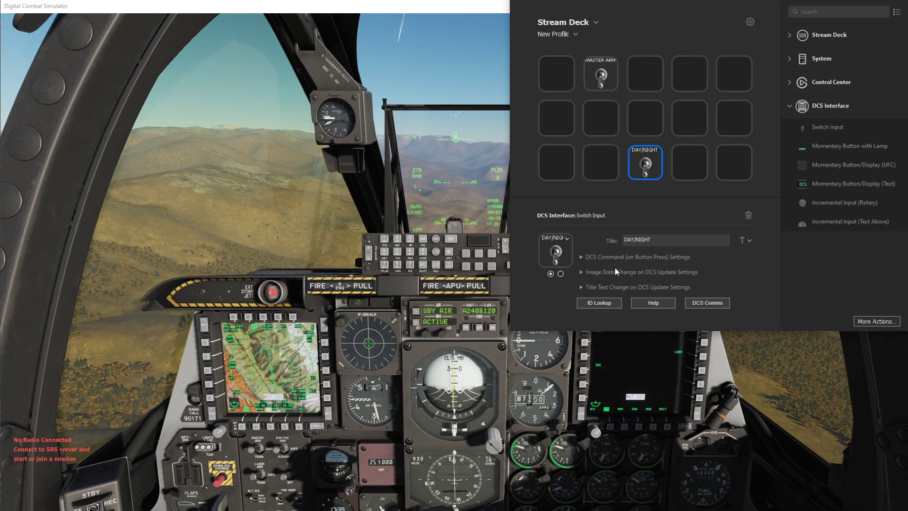
{"action": "left_click", "coordinate": [581, 271]}
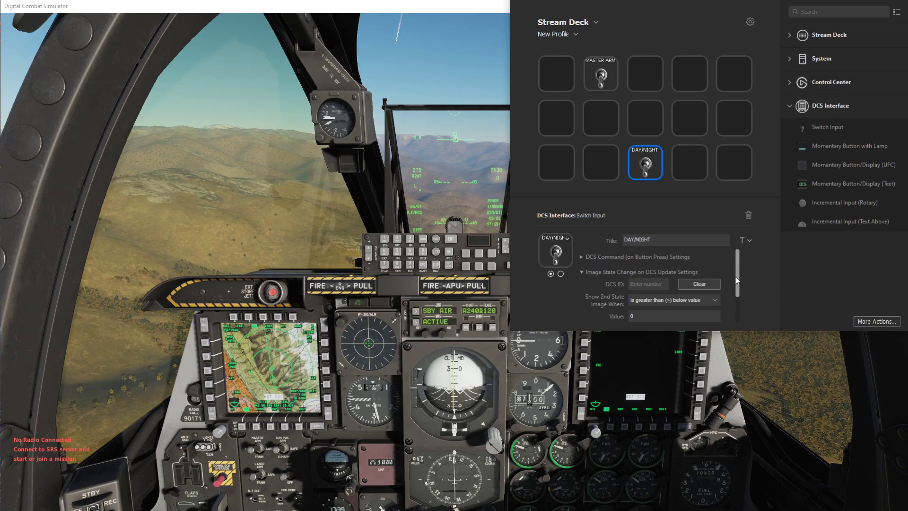
{"action": "scroll", "coordinate": [737, 269], "scroll_direction": "down", "scroll_amount": 1}
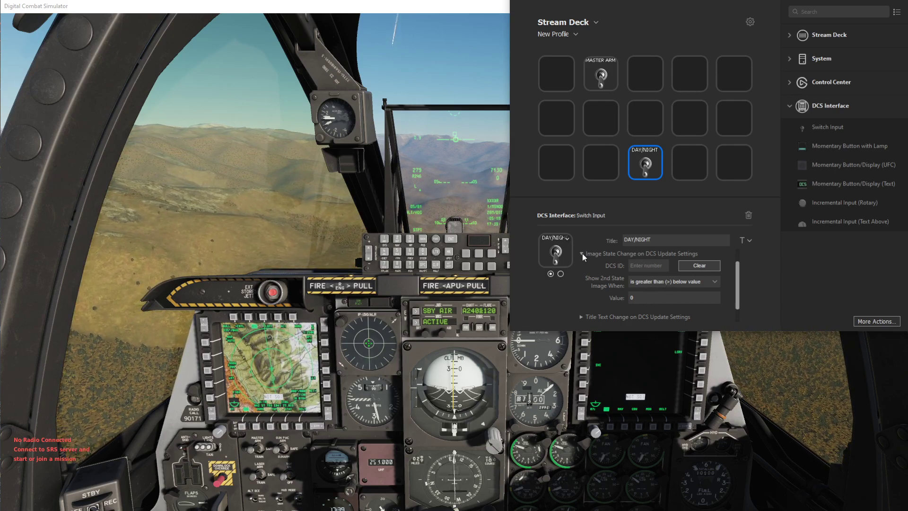
{"action": "scroll", "coordinate": [661, 267], "scroll_direction": "up", "scroll_amount": 1}
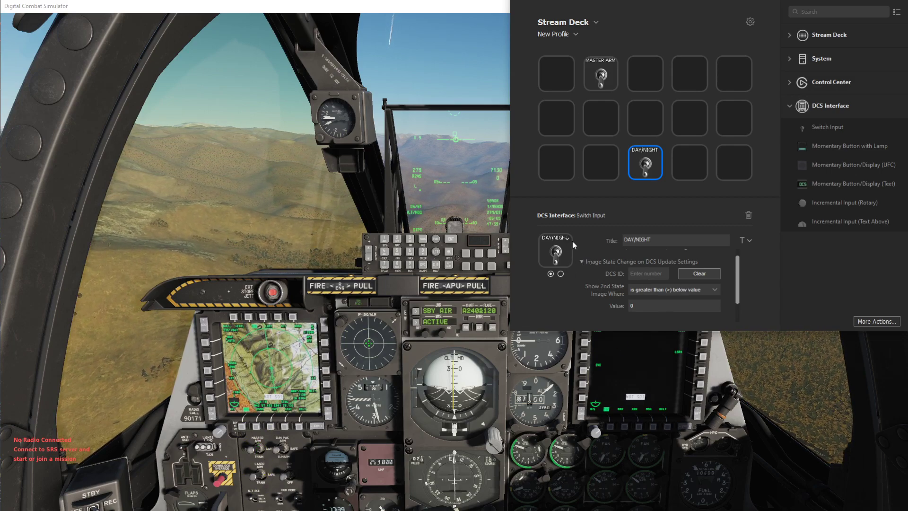
{"action": "left_click", "coordinate": [581, 262]}
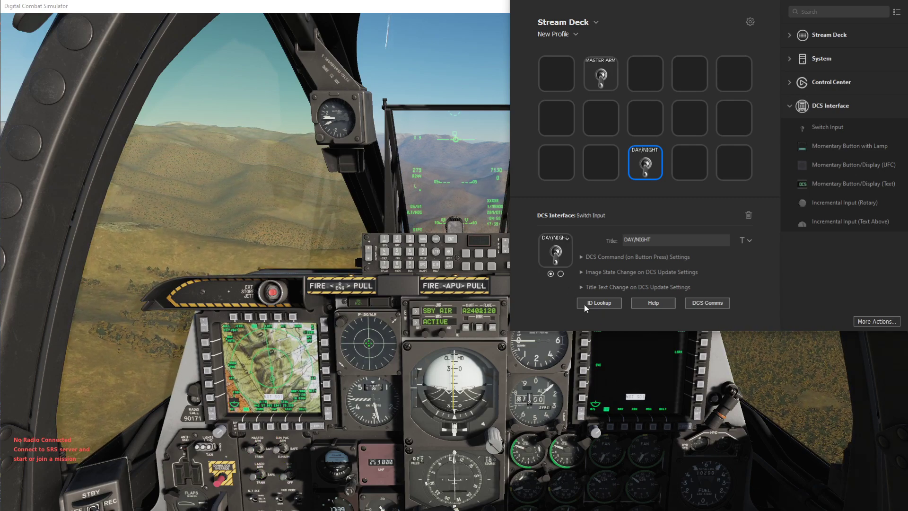
- Search the A-10C control IDs for HUD and select the Day/Night HUD Mode entry with value 1
{"action": "left_click", "coordinate": [596, 304]}
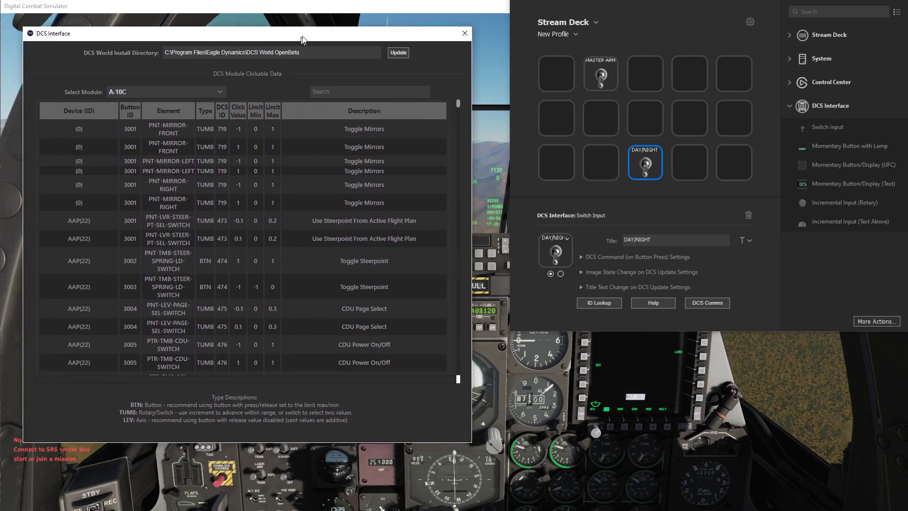
{"action": "left_click_drag", "start_coordinate": [301, 39], "coordinate": [299, 36]}
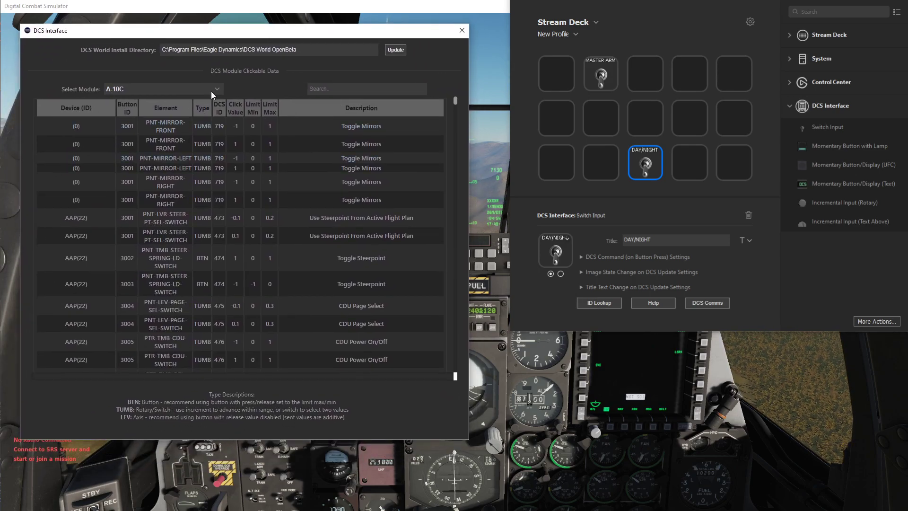
{"action": "left_click", "coordinate": [373, 87]}
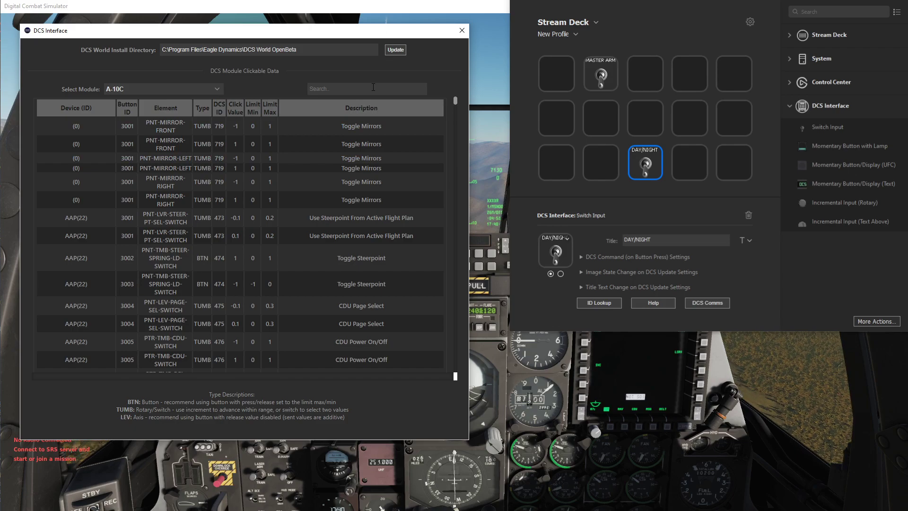
{"action": "type", "text": "HUD"}
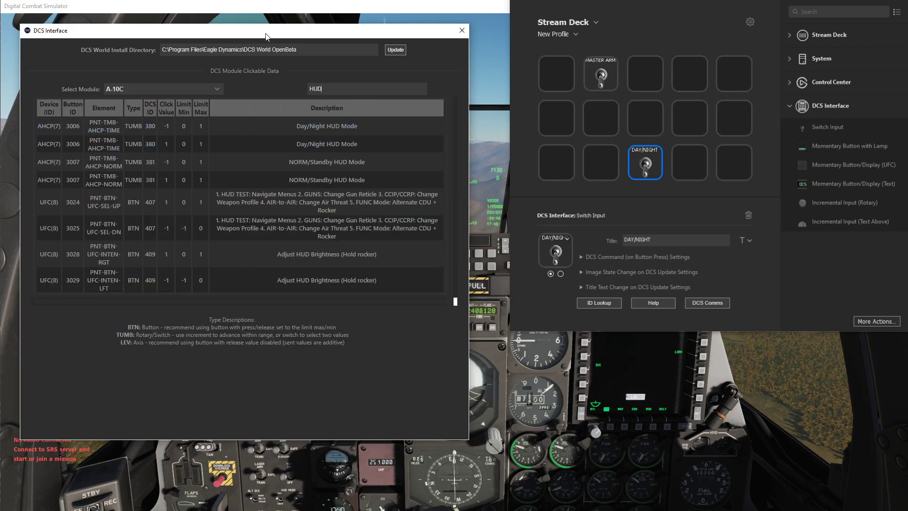
{"action": "left_click_drag", "start_coordinate": [265, 37], "coordinate": [279, 31]}
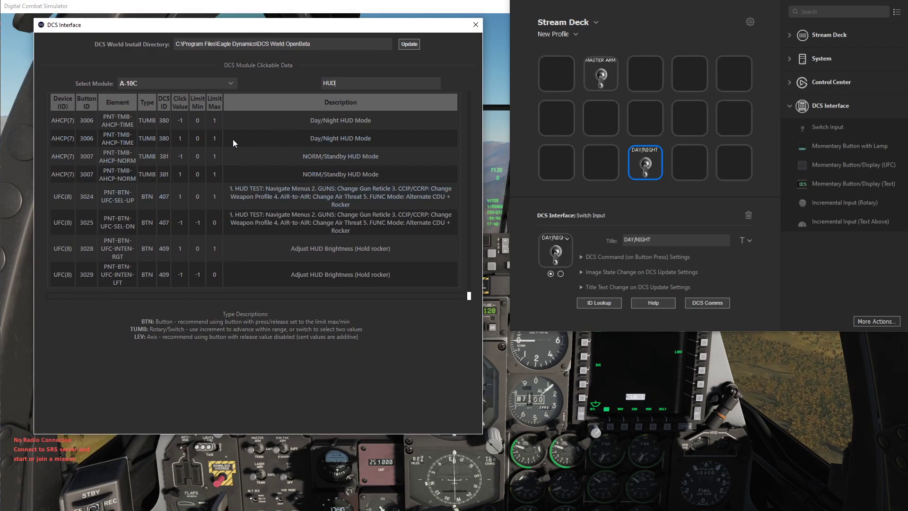
{"action": "left_click", "coordinate": [263, 138]}
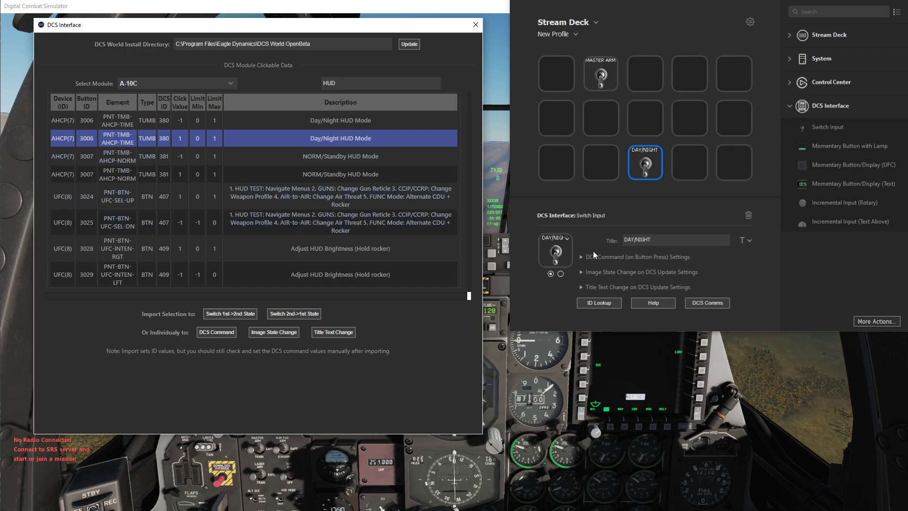
- Import the Day/Night HUD Mode IDs into the DAY/NIGHT key: Button ID 3006, Device ID 7
{"action": "left_click", "coordinate": [579, 255]}
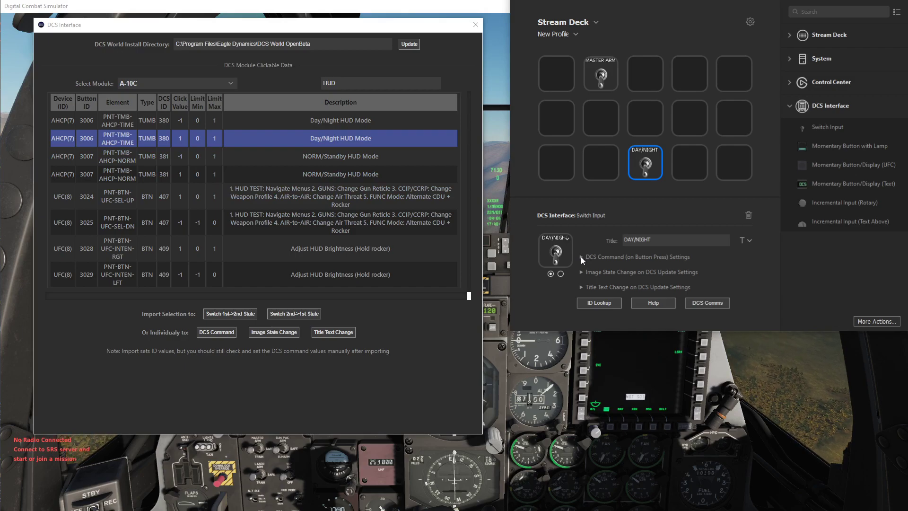
{"action": "left_click", "coordinate": [581, 257]}
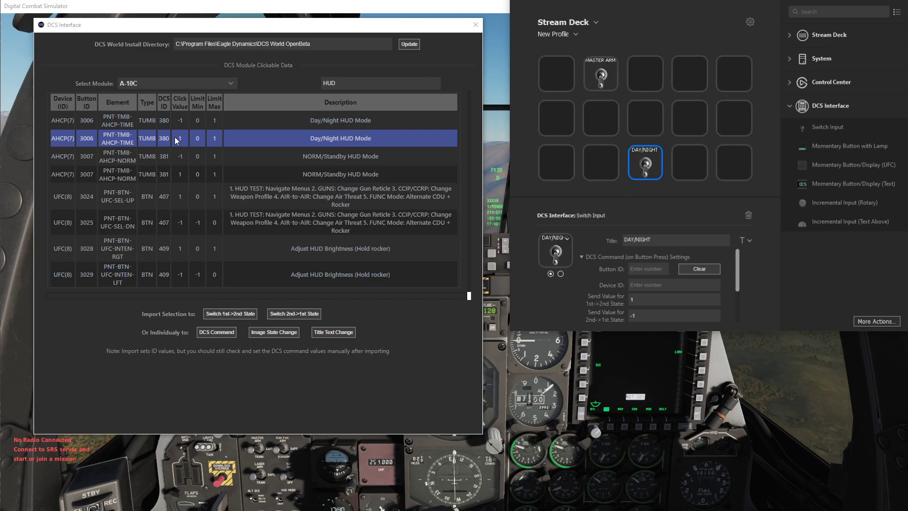
{"action": "left_click", "coordinate": [229, 314]}
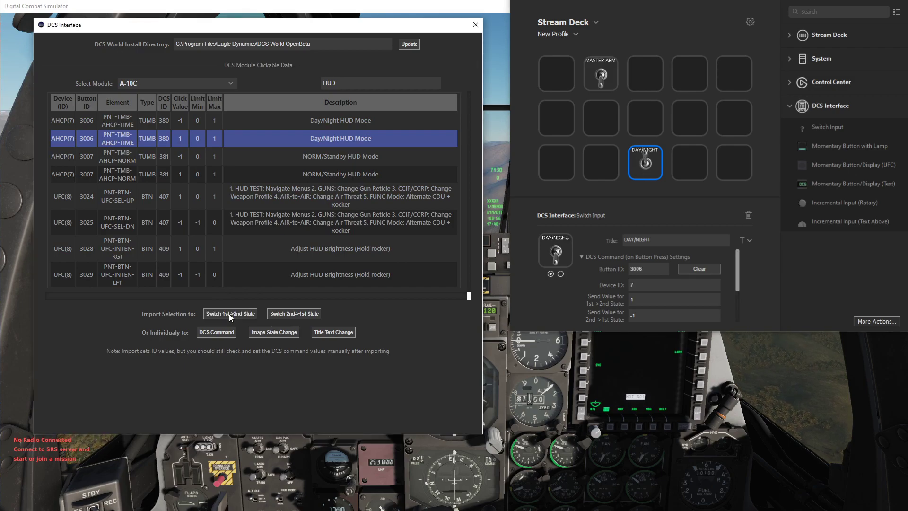
{"action": "left_click", "coordinate": [245, 119]}
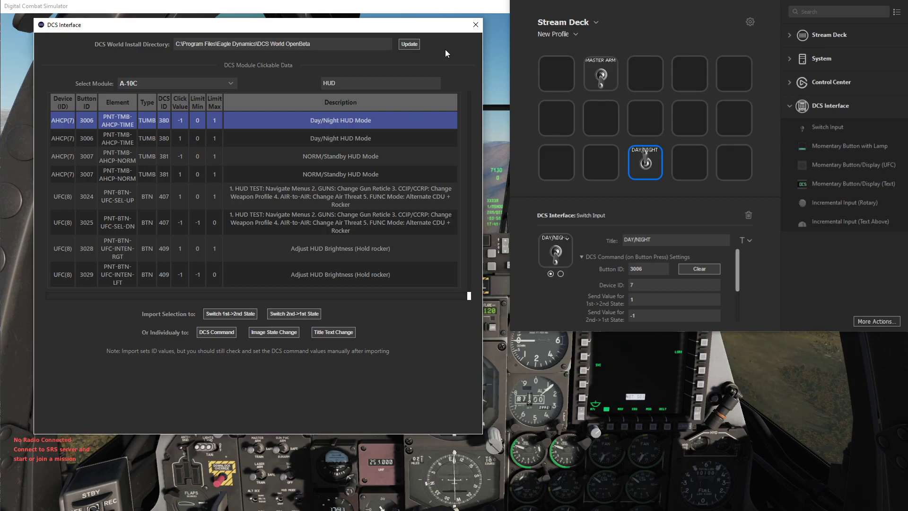
- Check that the image state settings show DCS ID 380
{"action": "left_click", "coordinate": [580, 257]}
{"action": "left_click", "coordinate": [582, 272]}
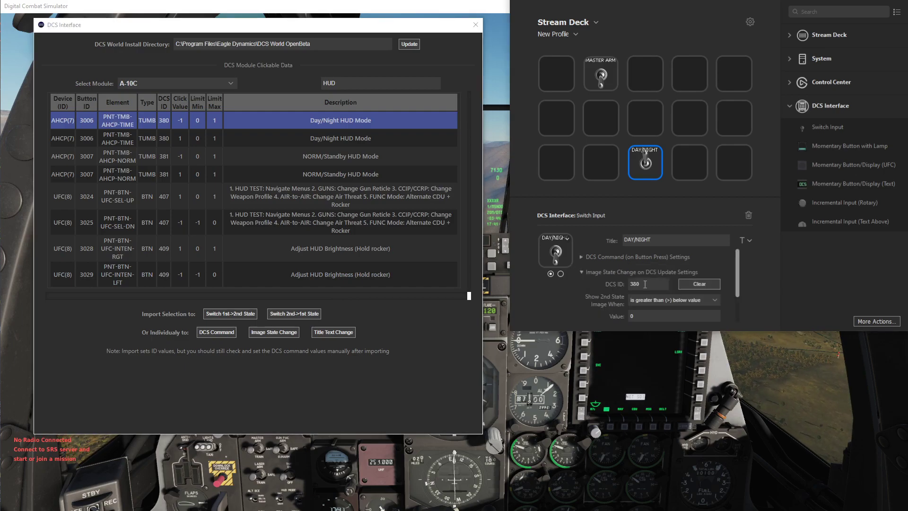
{"action": "left_click", "coordinate": [582, 272]}
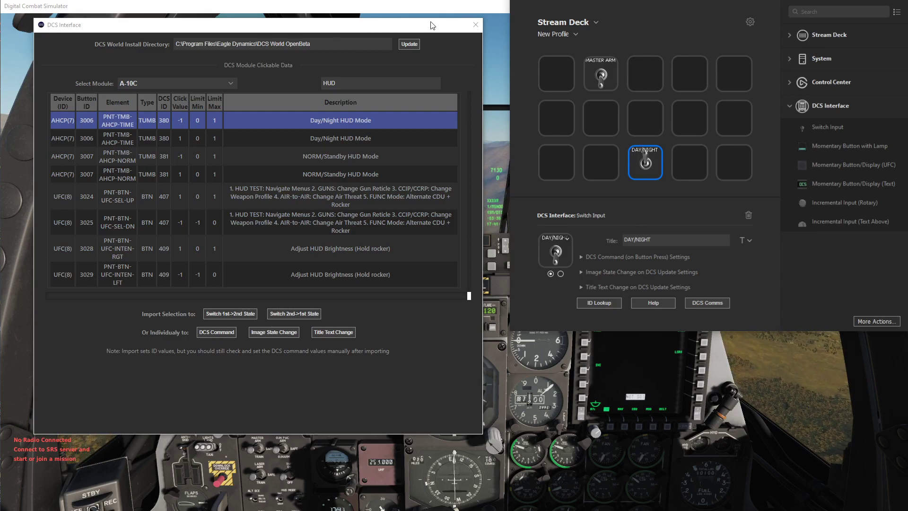
- Close the ID lookup window and select the MASTER ARM key
{"action": "left_click", "coordinate": [475, 24]}
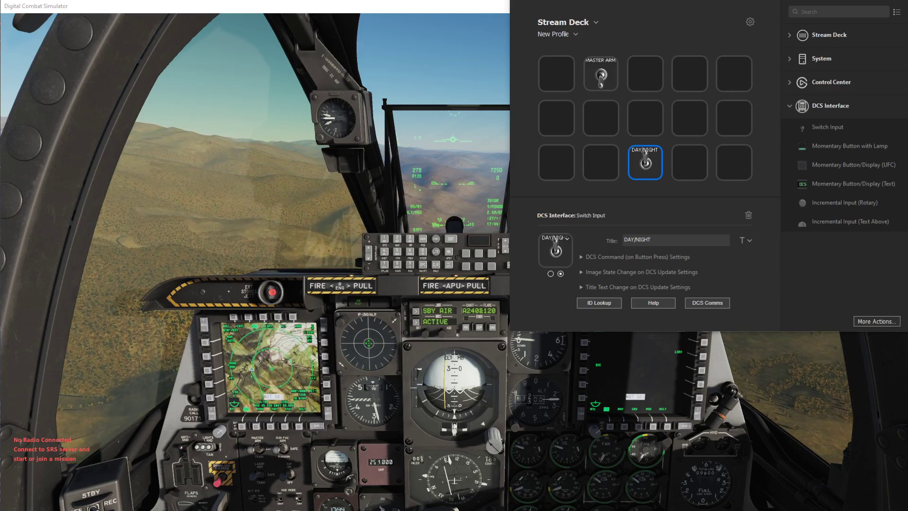
{"action": "left_click", "coordinate": [601, 73]}
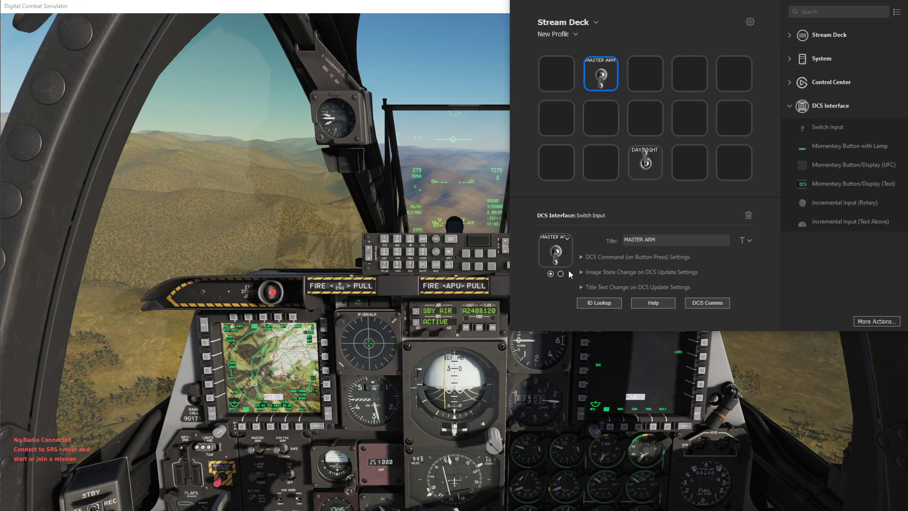
- Look up 'master arm' in the A-10C controls, pick the 0.1 row, and compare with the cockpit
{"action": "left_click", "coordinate": [603, 302]}
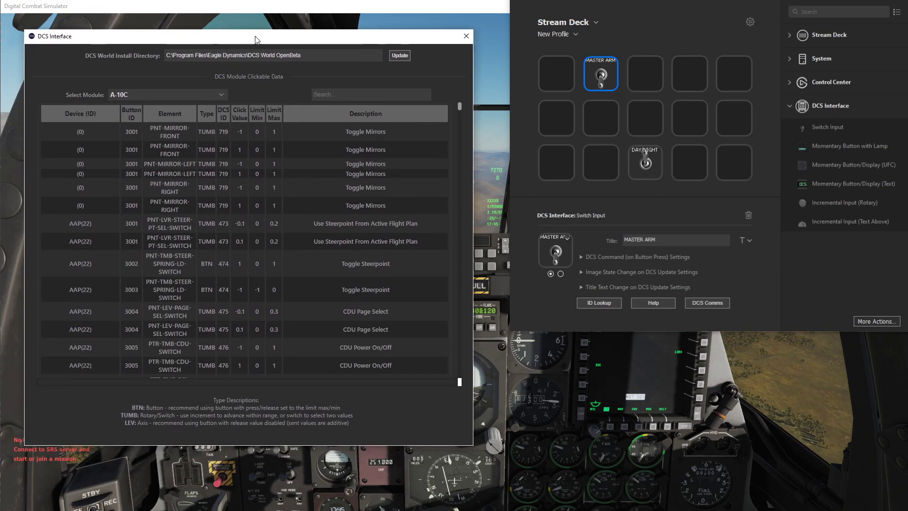
{"action": "type", "text": "master arm"}
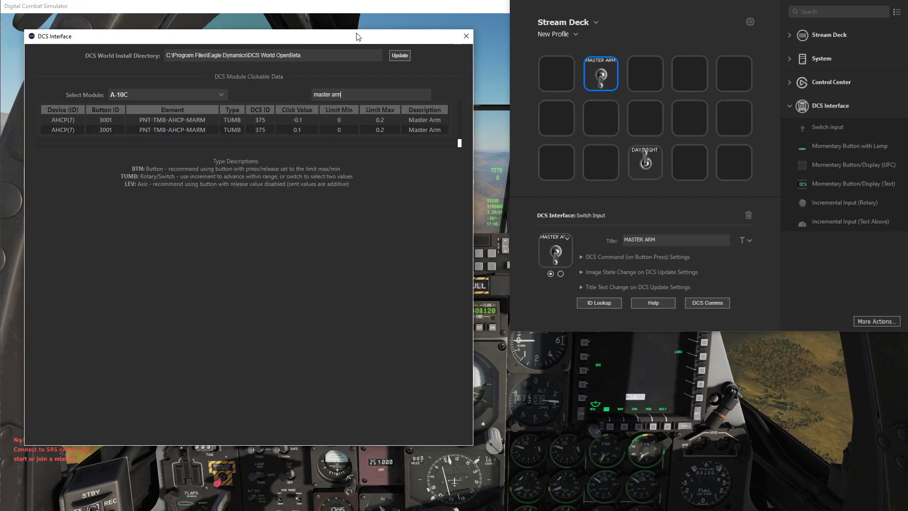
{"action": "left_click_drag", "start_coordinate": [356, 35], "coordinate": [356, 25]}
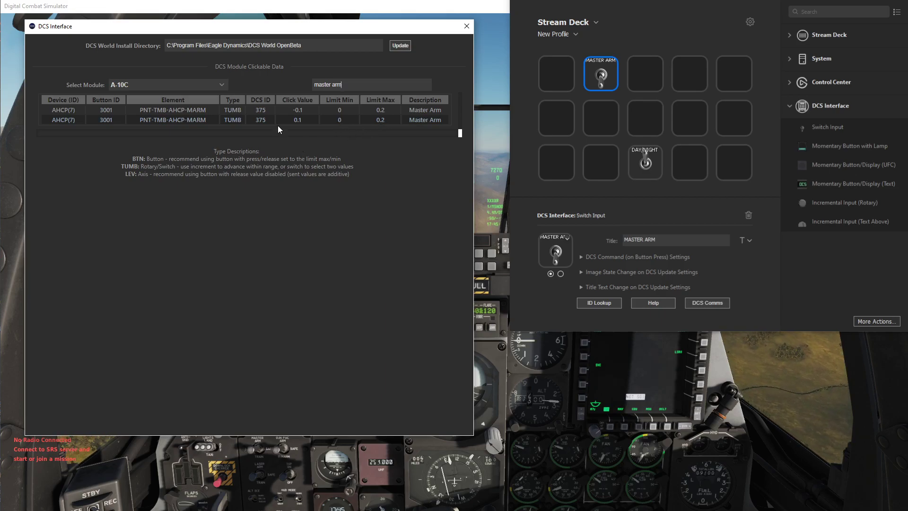
{"action": "left_click", "coordinate": [289, 121]}
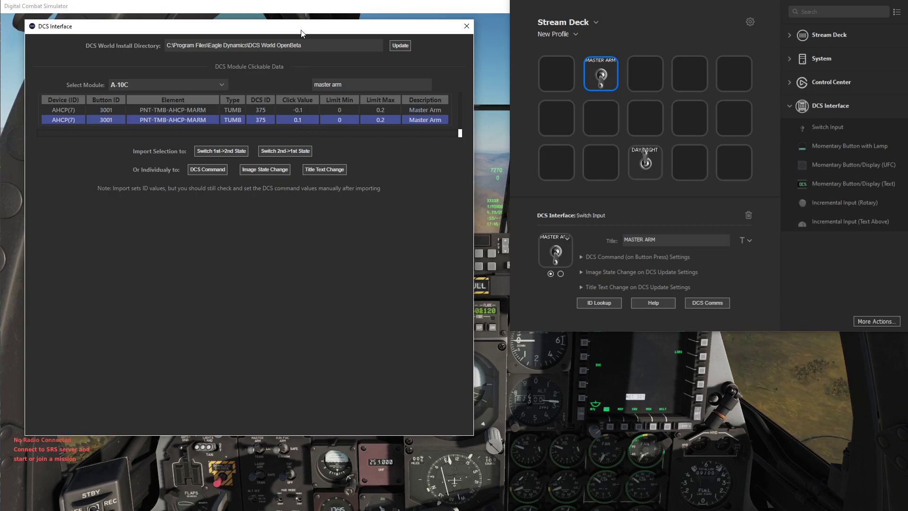
{"action": "left_click_drag", "start_coordinate": [299, 32], "coordinate": [311, 13]}
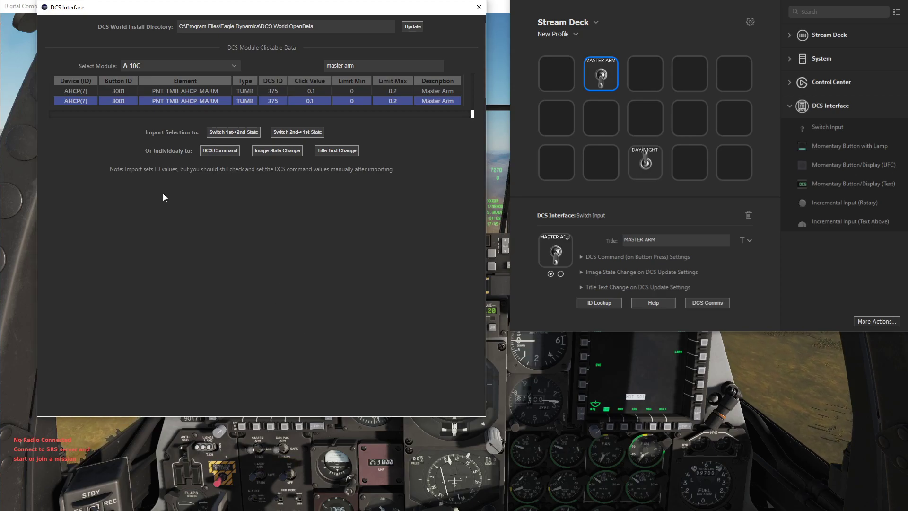
{"action": "left_click", "coordinate": [257, 451]}
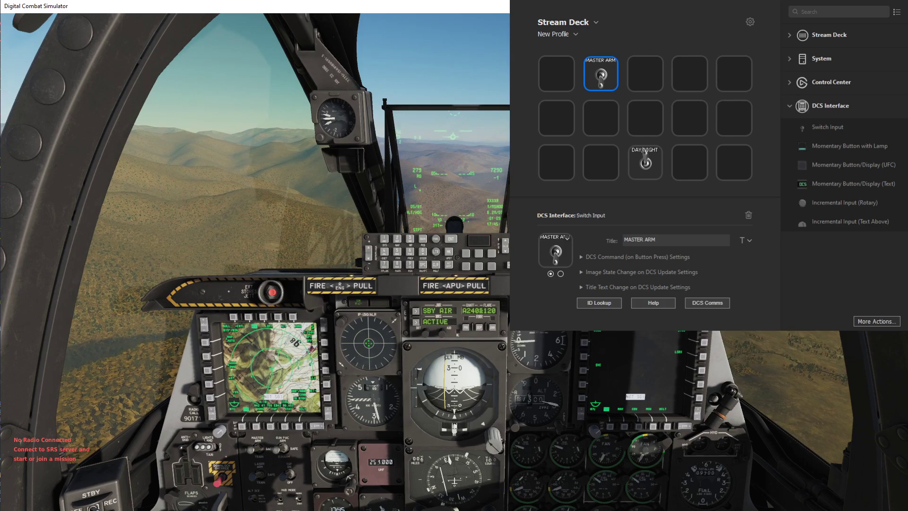
- Import the 0.1 and -0.1 Master Arm rows as the key's two switch-direction commands
{"action": "key", "text": "alt+Tab"}
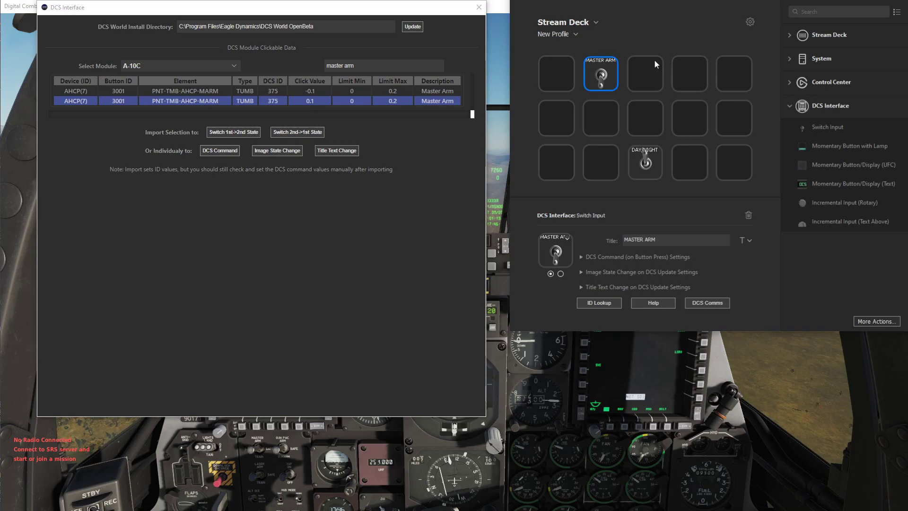
{"action": "left_click", "coordinate": [235, 134]}
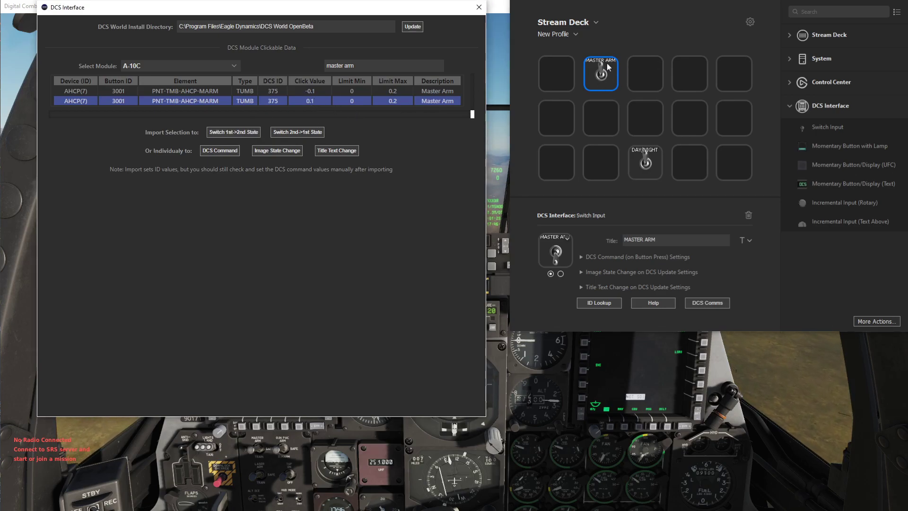
{"action": "left_click", "coordinate": [583, 272]}
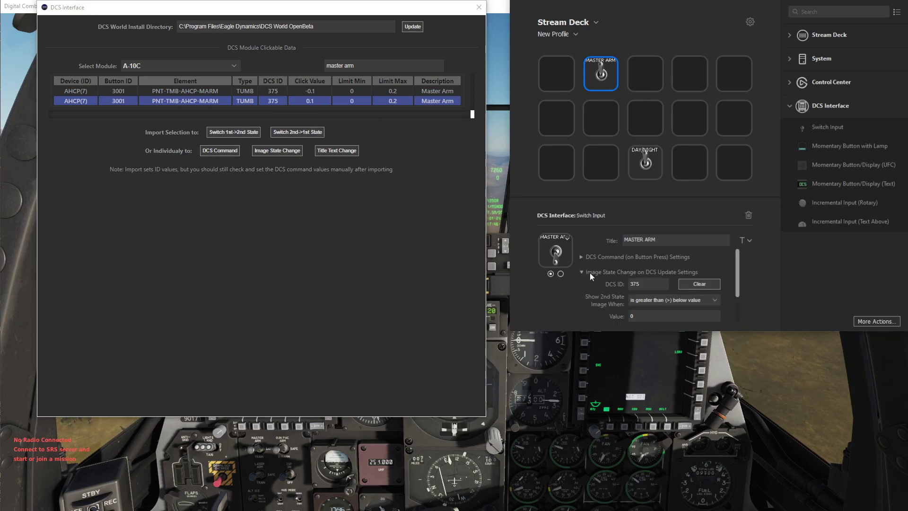
{"action": "left_click", "coordinate": [582, 273]}
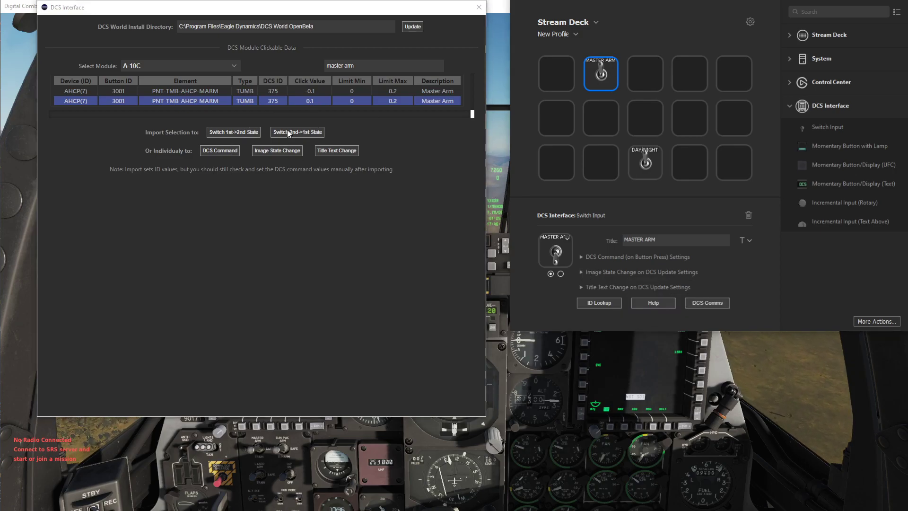
{"action": "left_click", "coordinate": [295, 90]}
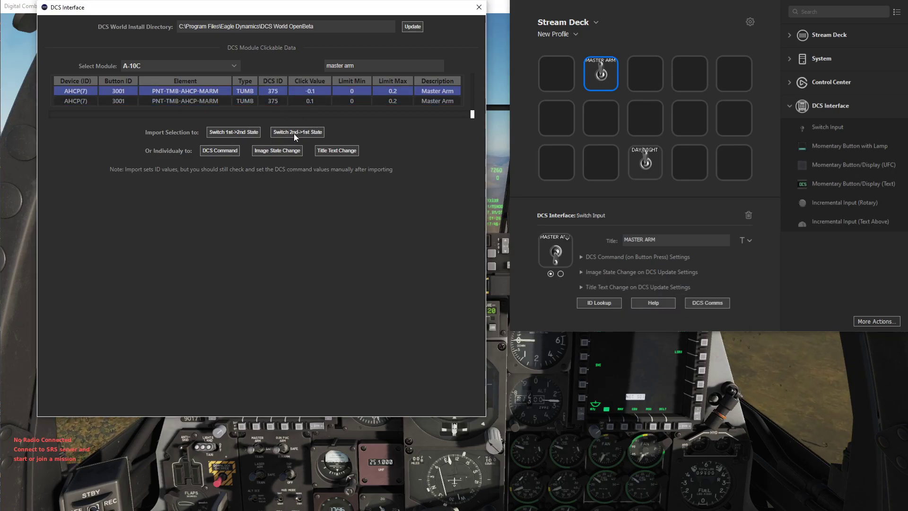
{"action": "left_click", "coordinate": [478, 8]}
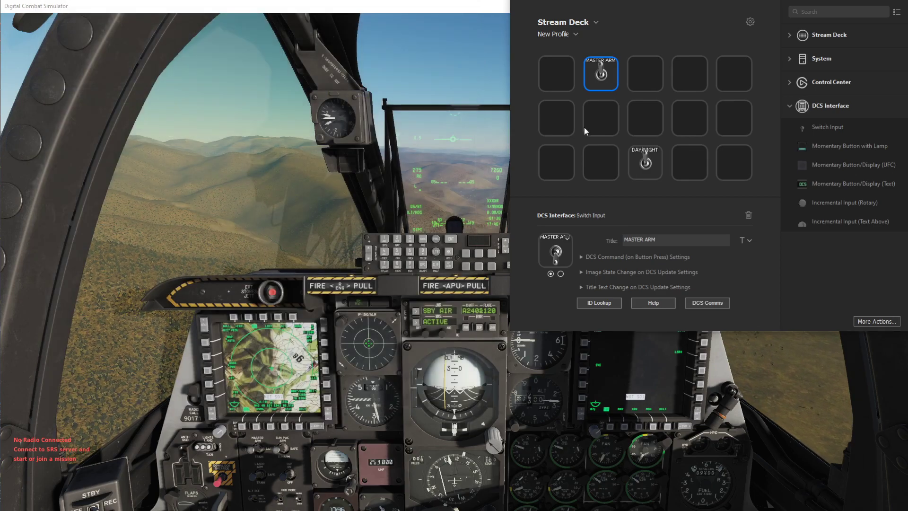
- Flip the cockpit Master Arm switch twice to confirm the key image toggles, then select the -0.1 value
{"action": "left_click", "coordinate": [580, 256]}
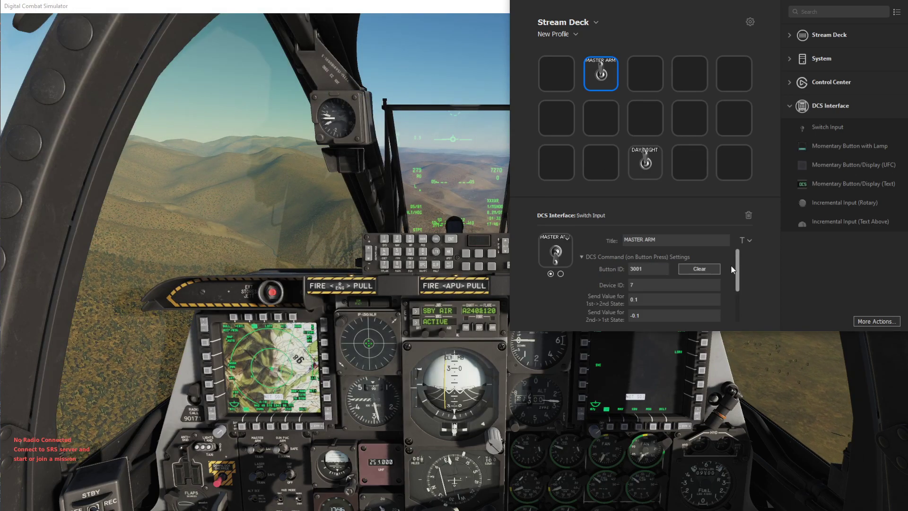
{"action": "scroll", "coordinate": [737, 272], "scroll_direction": "down", "scroll_amount": 1}
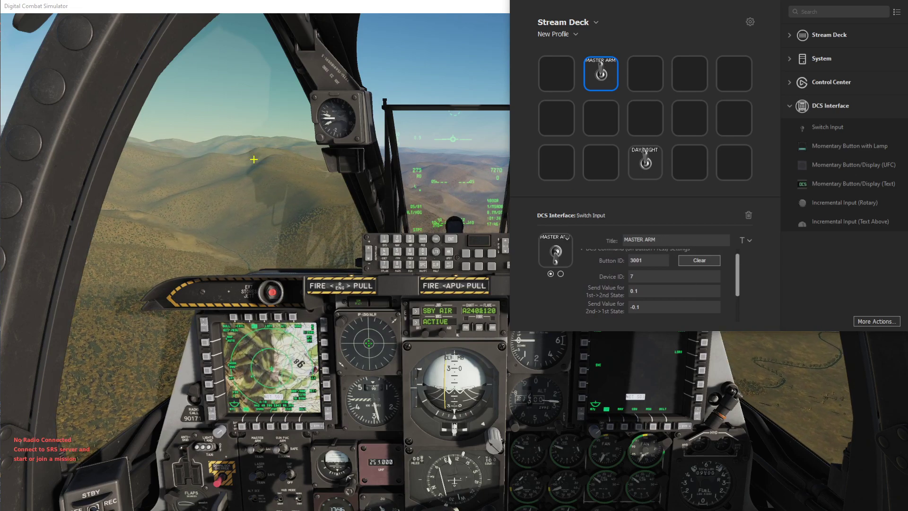
{"action": "left_click", "coordinate": [258, 448]}
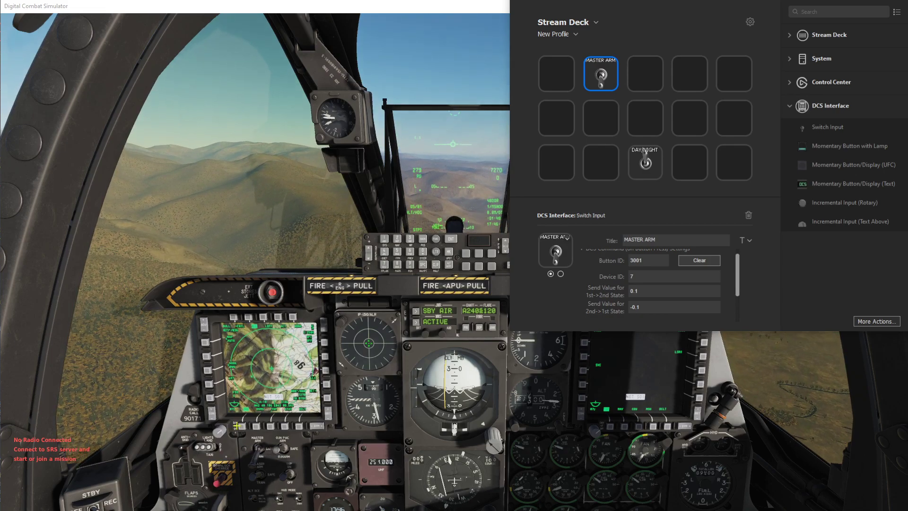
{"action": "left_click", "coordinate": [263, 456]}
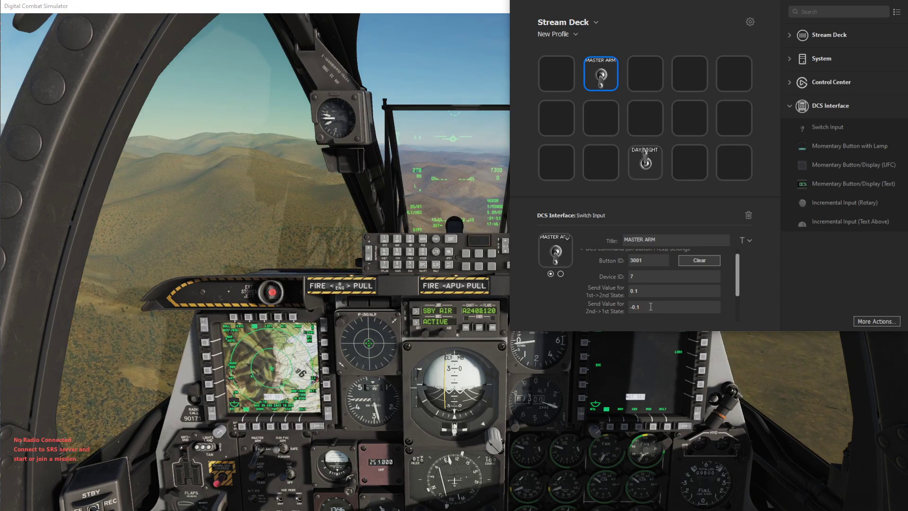
{"action": "left_click_drag", "start_coordinate": [651, 306], "coordinate": [615, 308]}
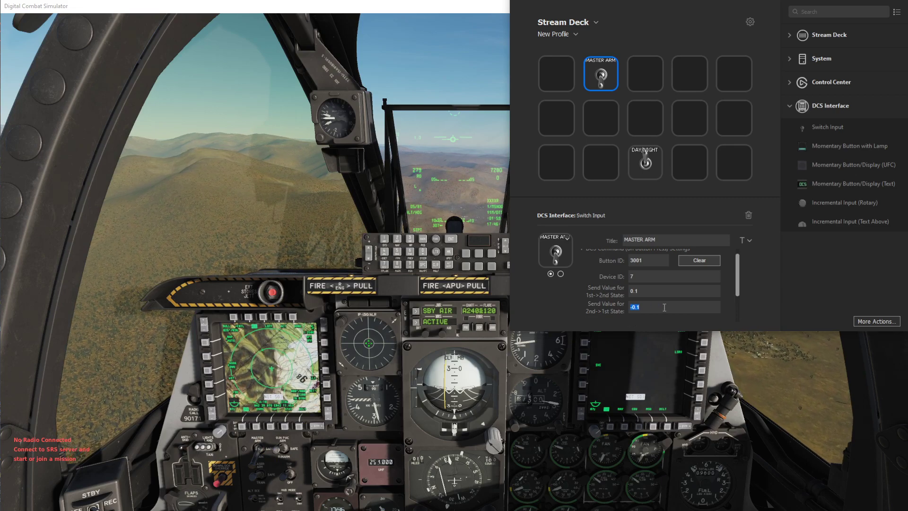
- Change the send values to 0.1 for second-to-first and 0.2 for first-to-second
{"action": "type", "text": "0."}
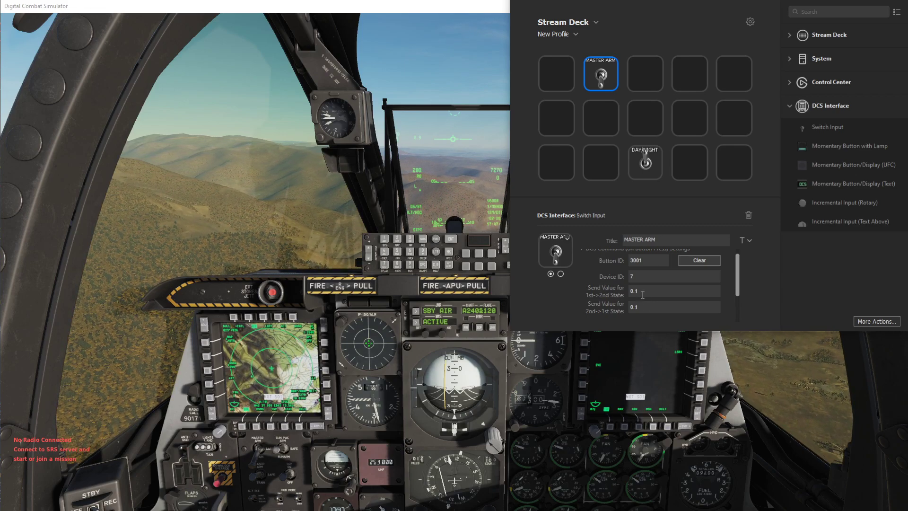
{"action": "left_click", "coordinate": [648, 292]}
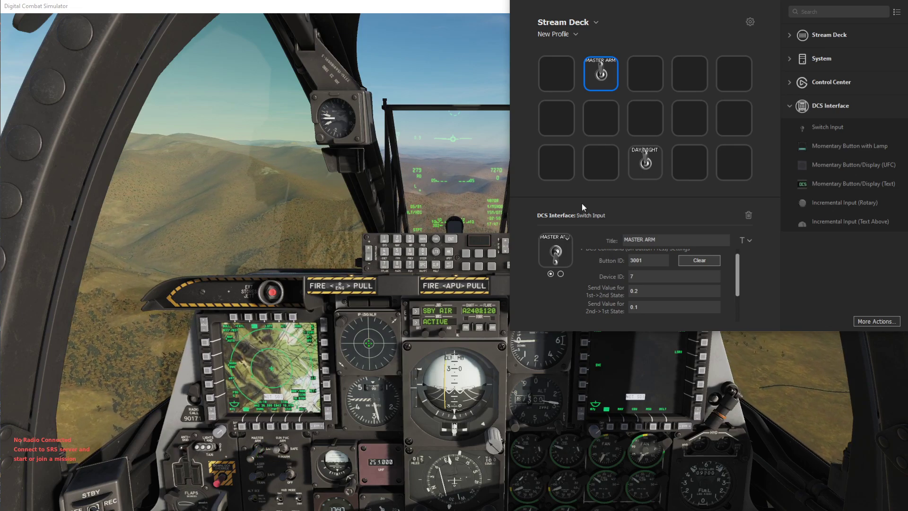
{"action": "scroll", "coordinate": [596, 263], "scroll_direction": "up", "scroll_amount": 1}
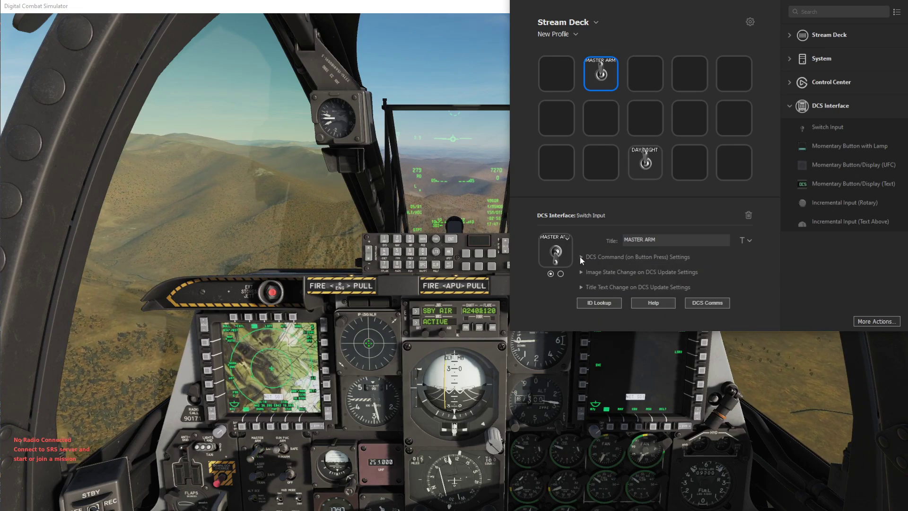
- Set the second-image threshold for DCS ID 375 from 0 to 0.1
{"action": "left_click", "coordinate": [581, 272]}
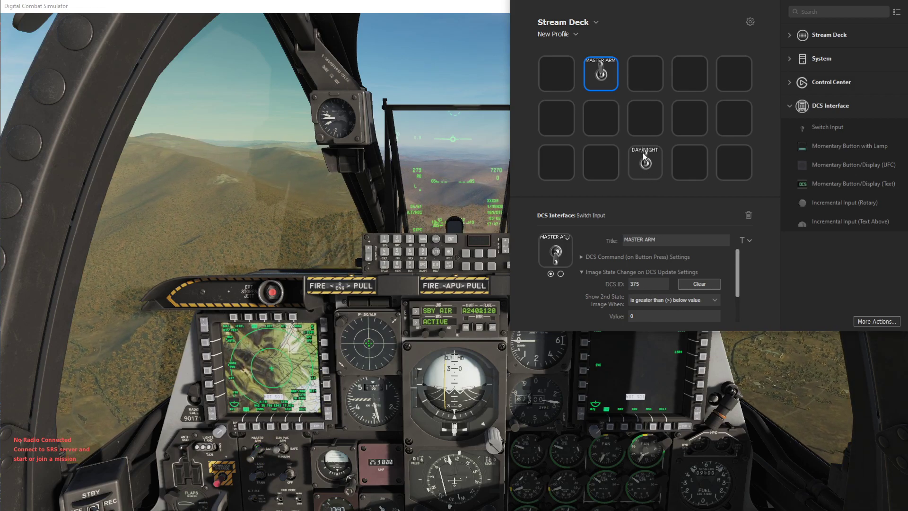
{"action": "left_click", "coordinate": [649, 316]}
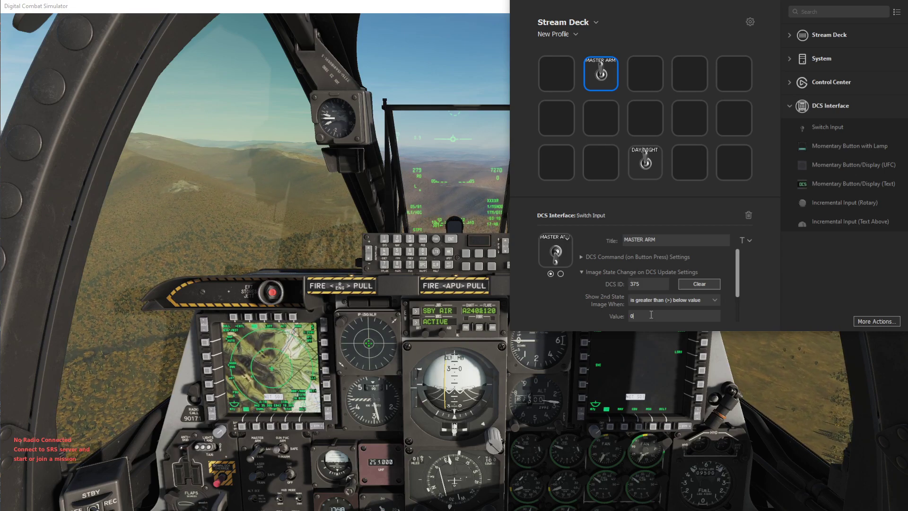
{"action": "type", "text": ".1"}
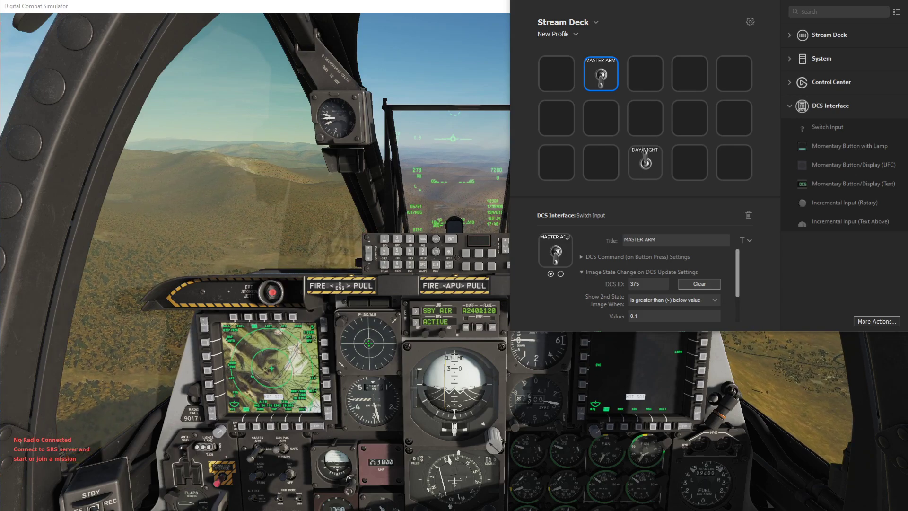
- Open Config.lua in Notepad++, check the 0.05 and 0.1 export intervals, and minimise it
{"action": "key", "text": "alt+Tab"}
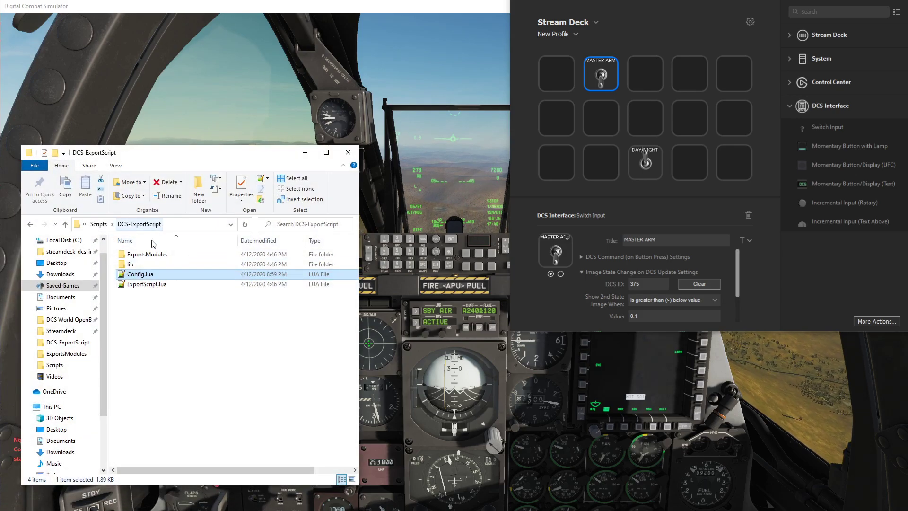
{"action": "double_click", "coordinate": [140, 274]}
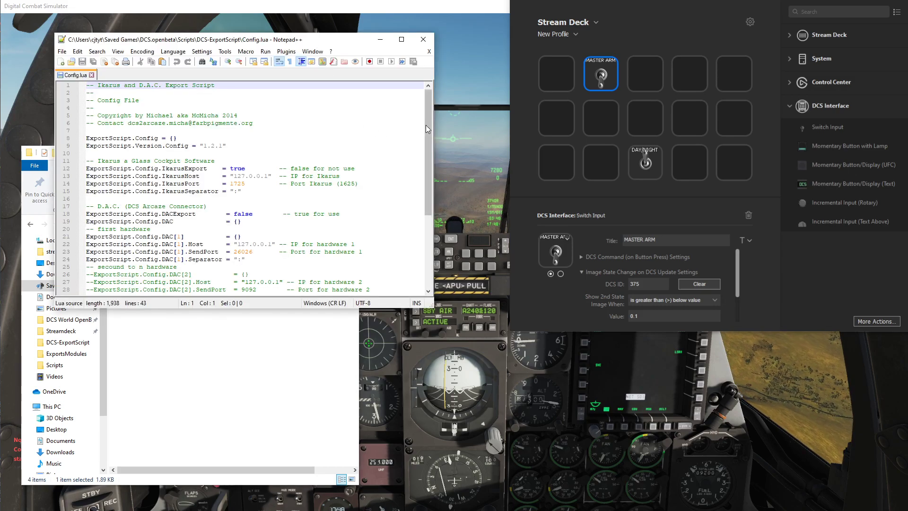
{"action": "left_click_drag", "start_coordinate": [425, 124], "coordinate": [422, 213]}
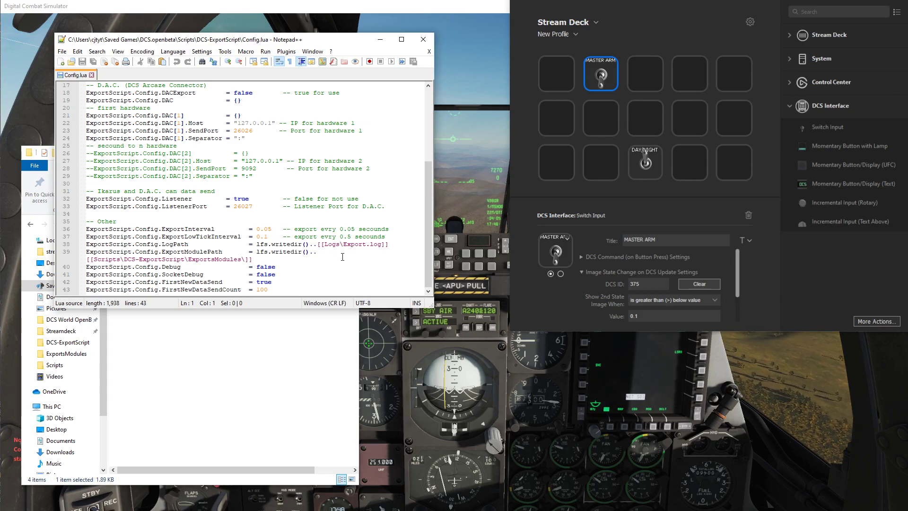
{"action": "left_click", "coordinate": [382, 40]}
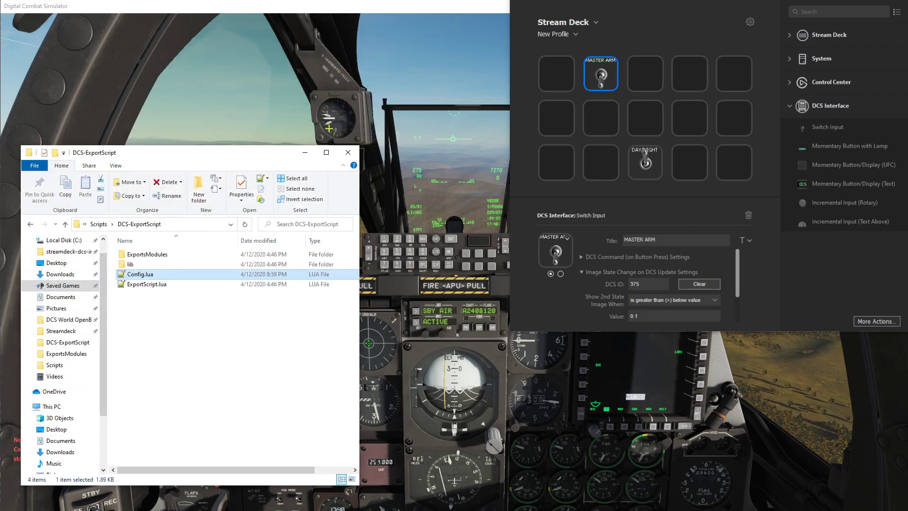